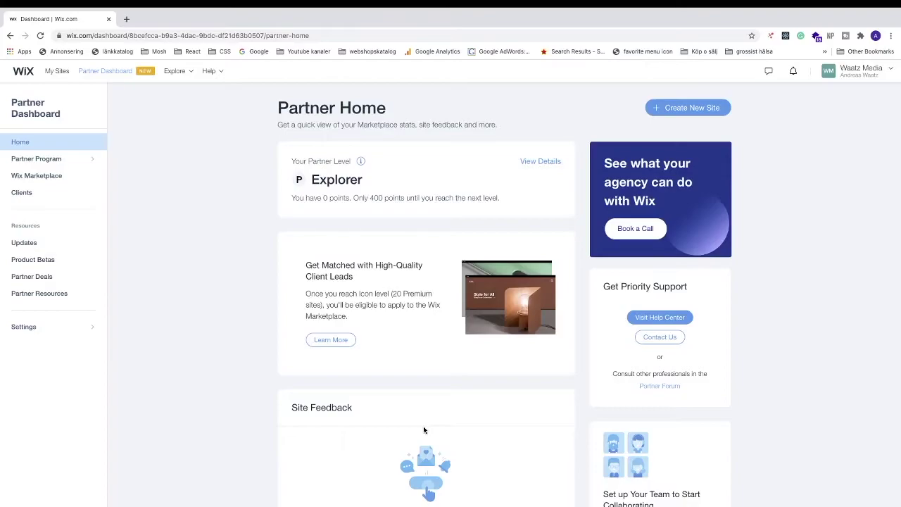
Go to My Sites and select Mysite 1 to open its dashboard.
click(57, 73)
scroll(57, 75, up, 5)
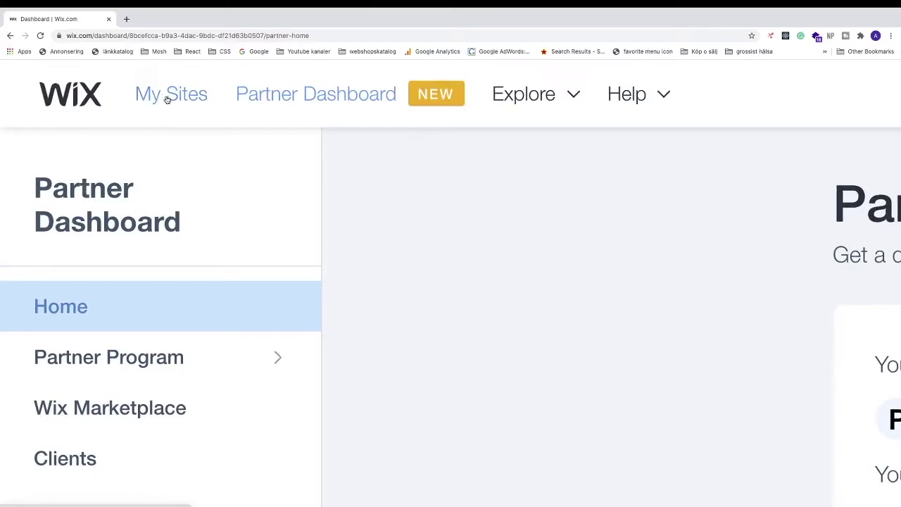
click(167, 99)
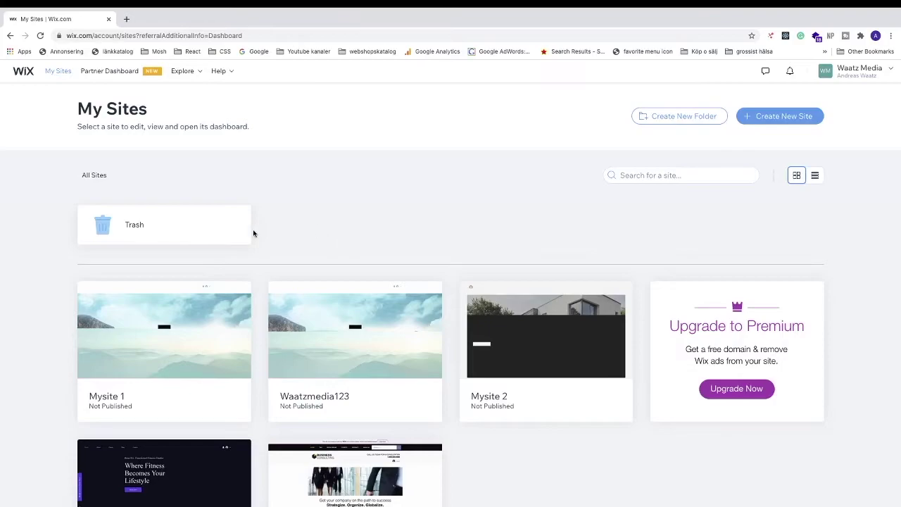
mouse_move(150, 339)
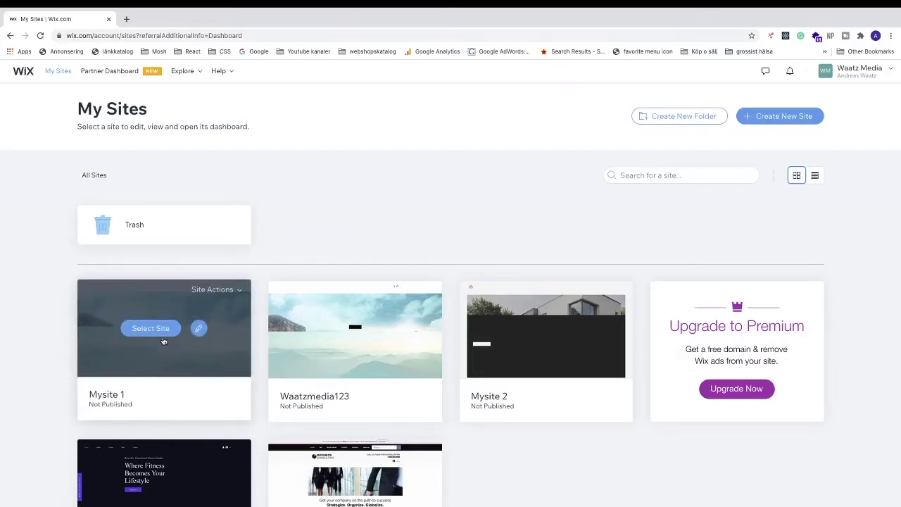
click(150, 329)
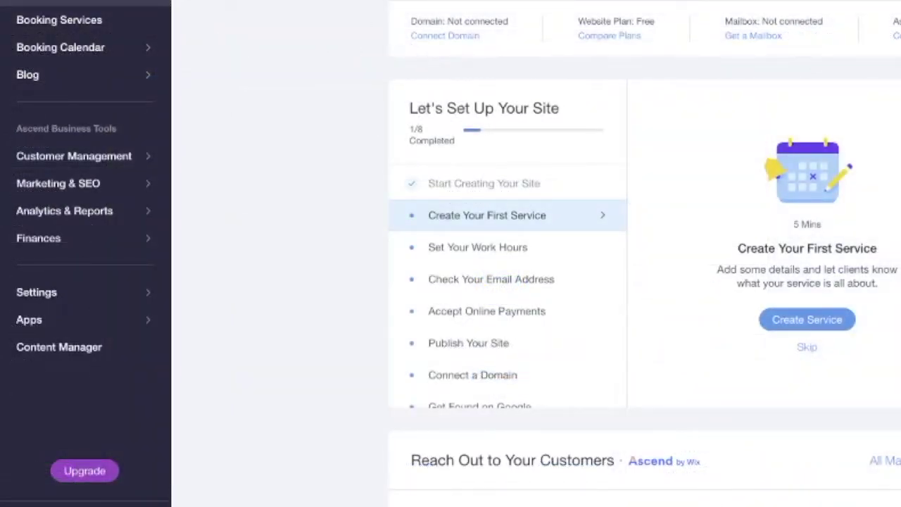
Open Mysite 1's Settings and choose Roles & Permissions.
mouse_move(65, 222)
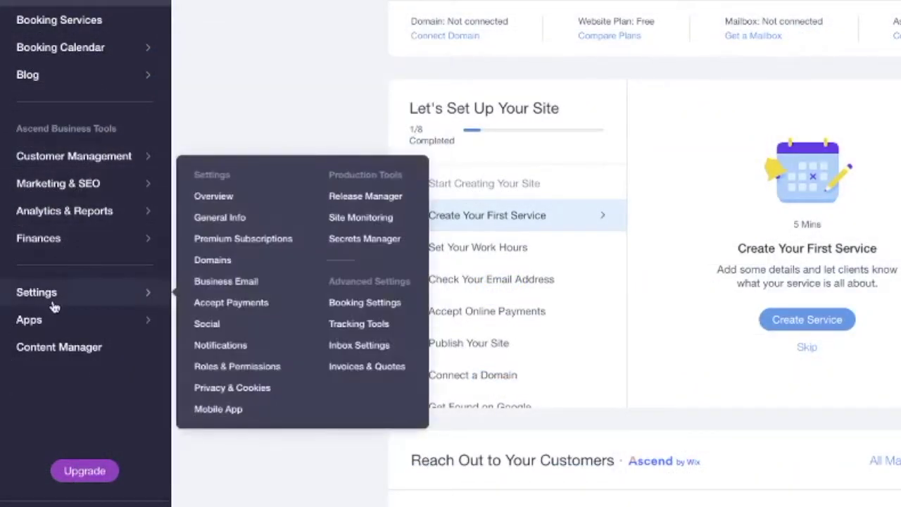
click(56, 304)
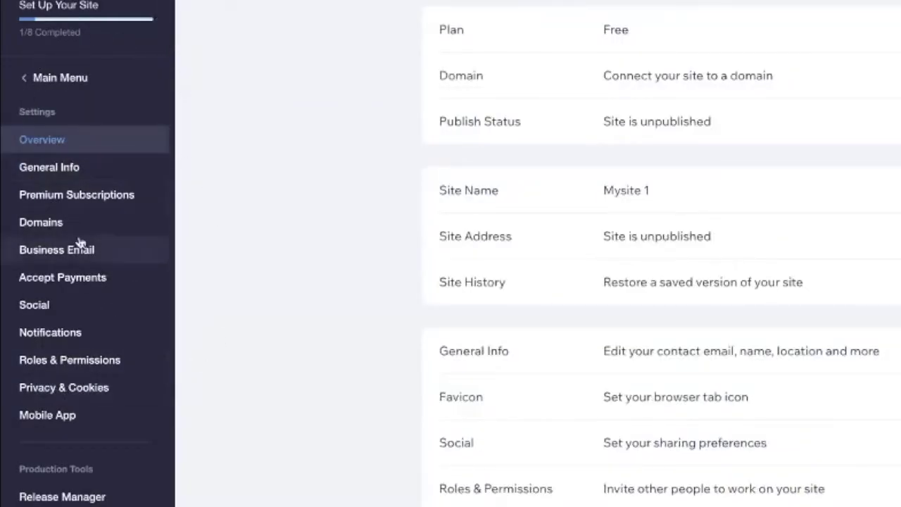
click(61, 361)
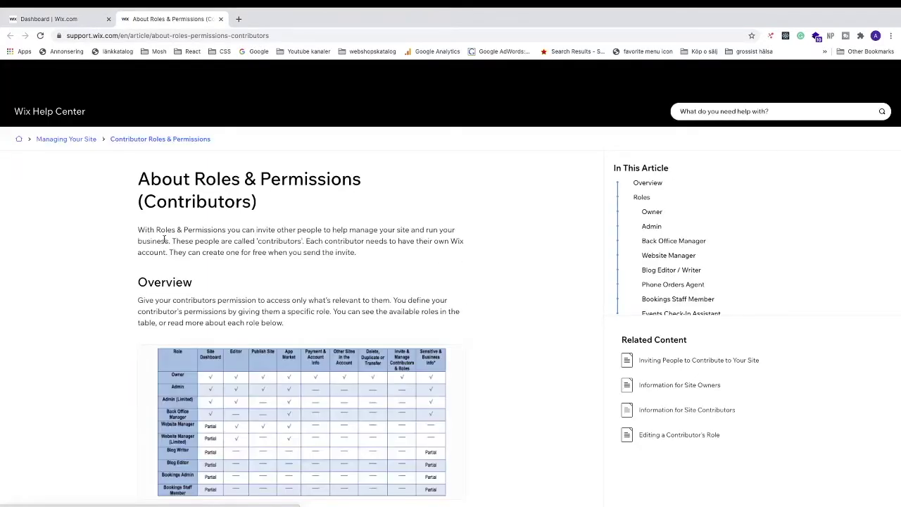
Skim the Help Center roles article, then return to the Dashboard | Wix.com tab.
scroll(166, 239, down, 10)
scroll(140, 257, up, 5)
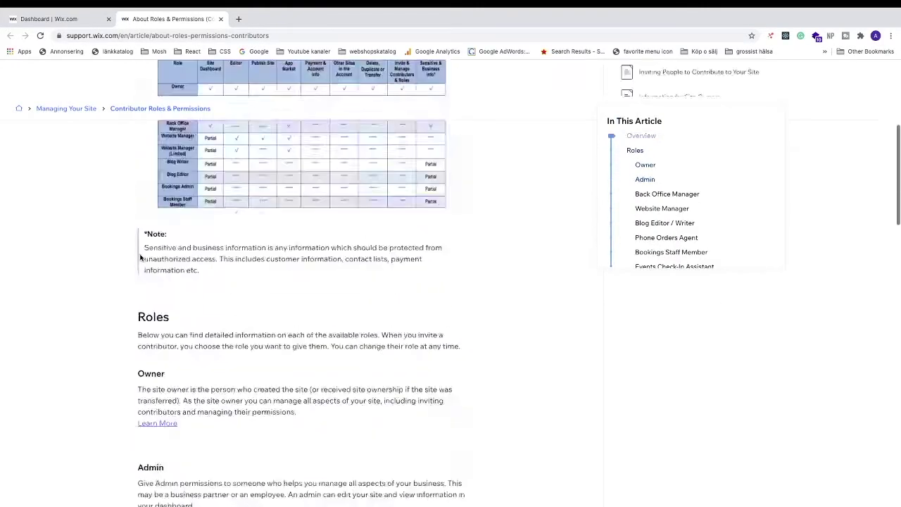
scroll(141, 257, up, 10)
click(75, 19)
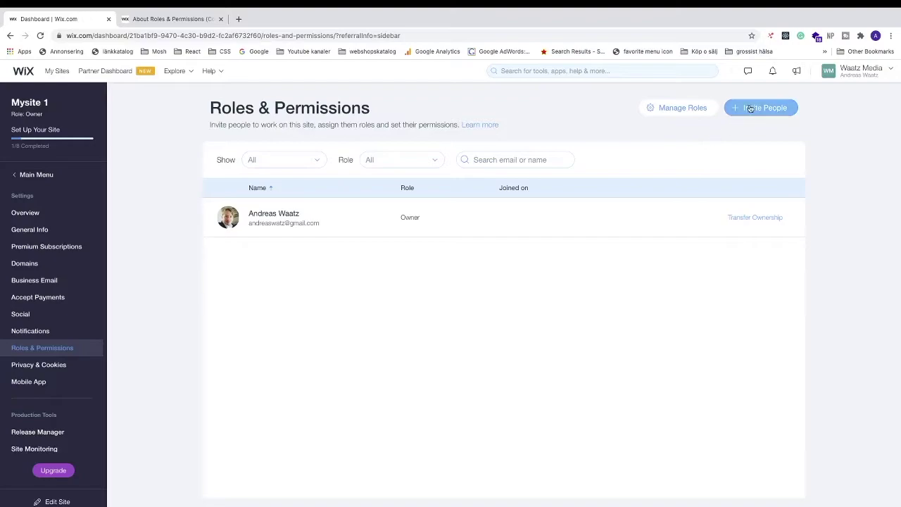
Start an invitation and add two invitee e-mail addresses to the Email(s) field.
scroll(769, 110, up, 5)
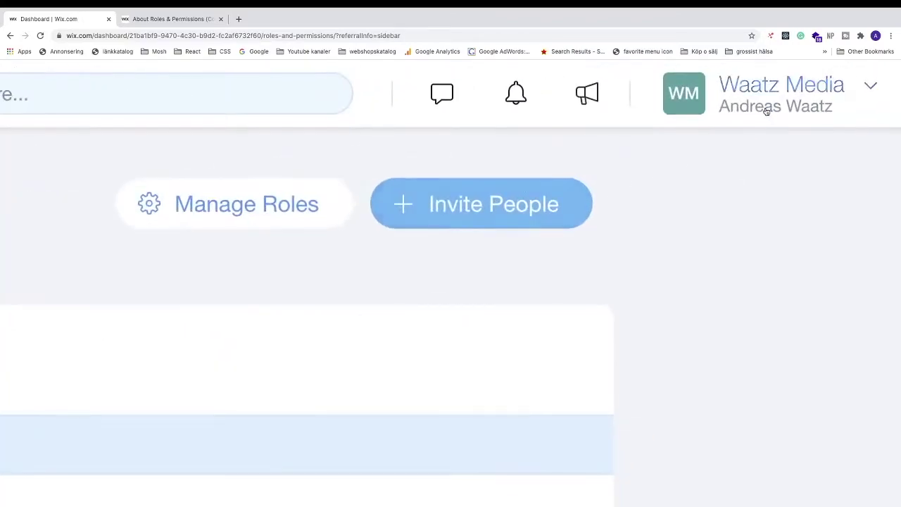
click(466, 209)
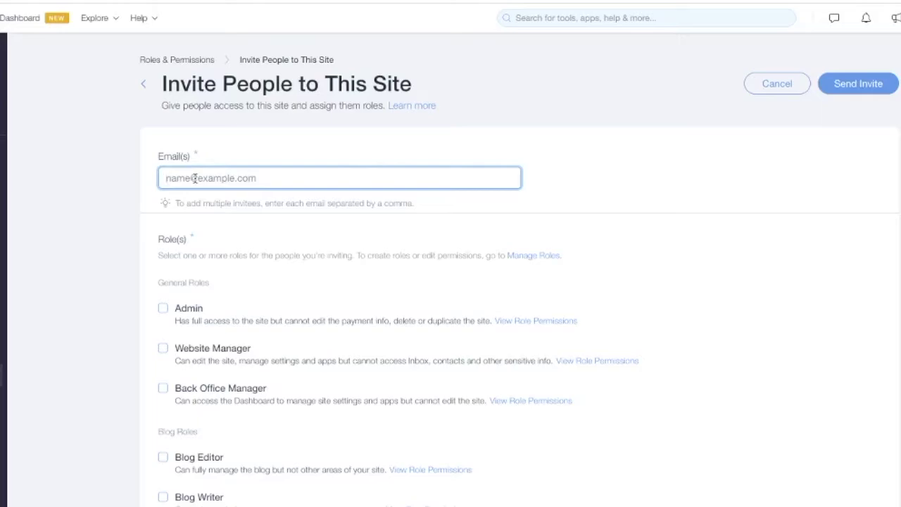
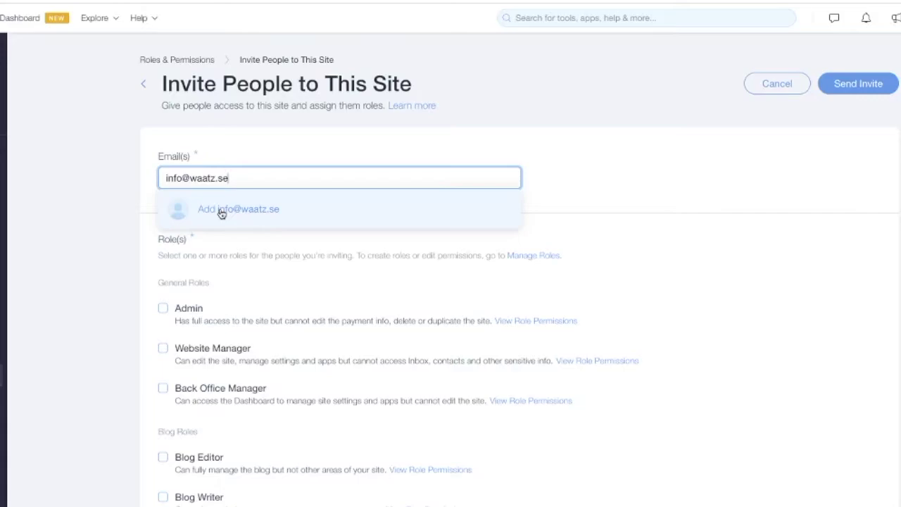
click(221, 212)
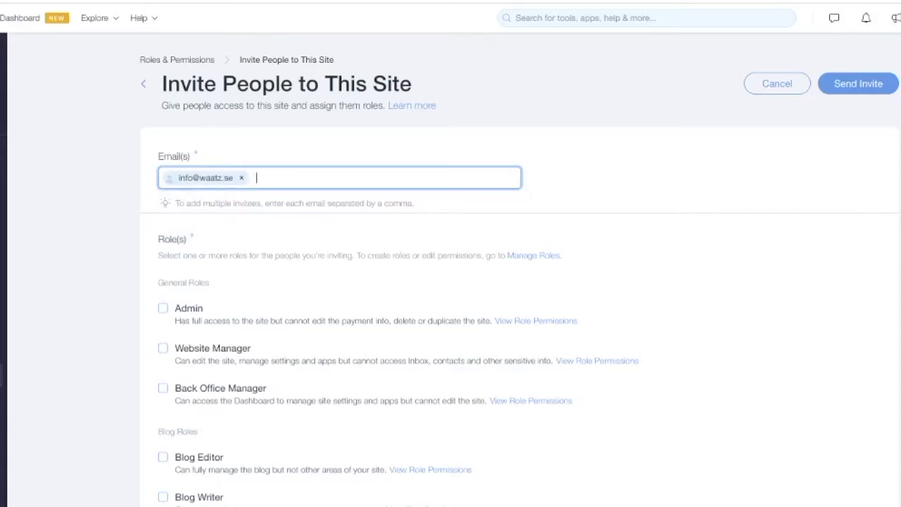
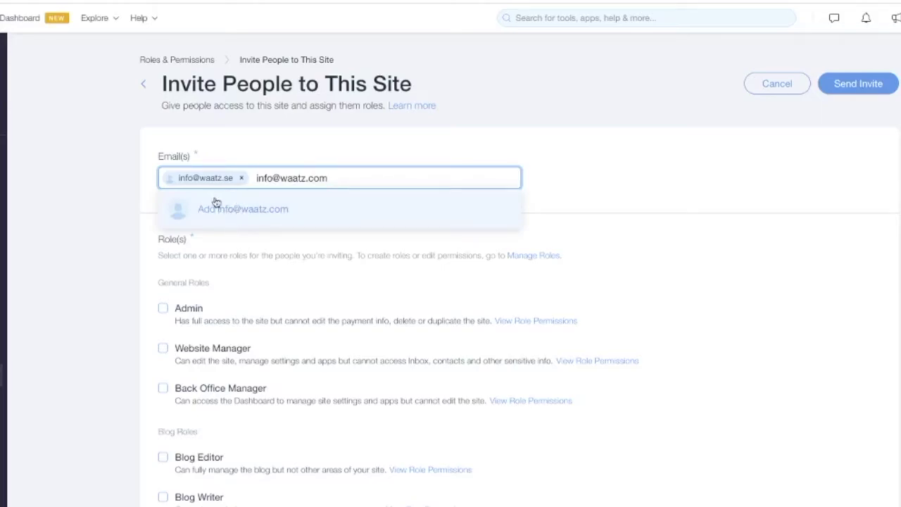
click(228, 209)
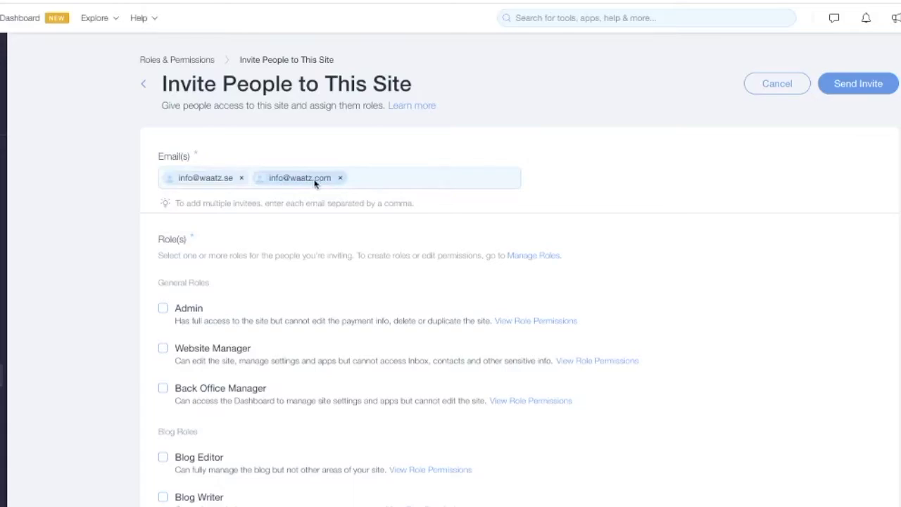
Browse the available roles and review the Admin role's 35 permissions, then close it.
scroll(199, 204, down, 1)
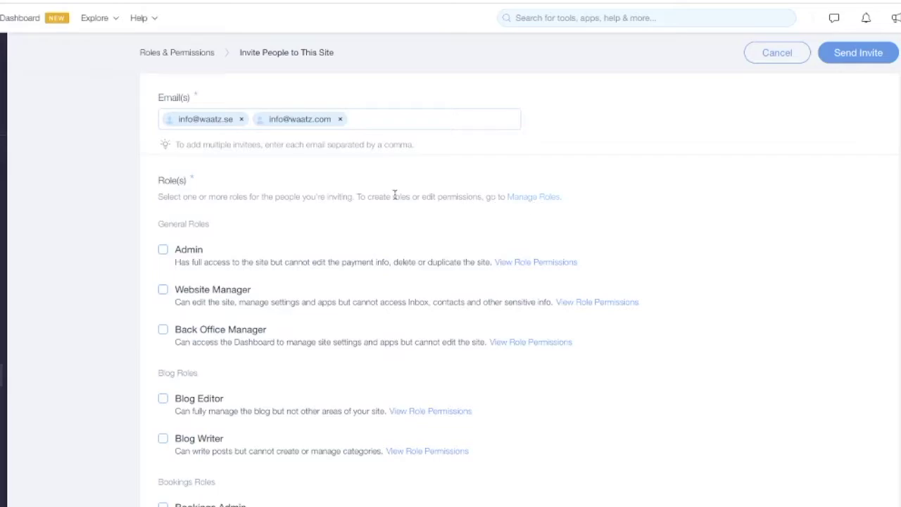
scroll(244, 219, down, 1)
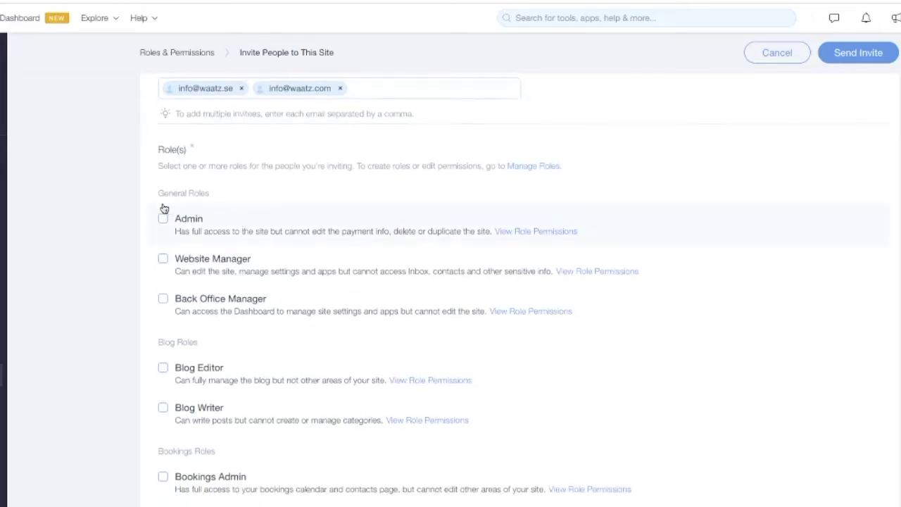
scroll(215, 205, down, 1)
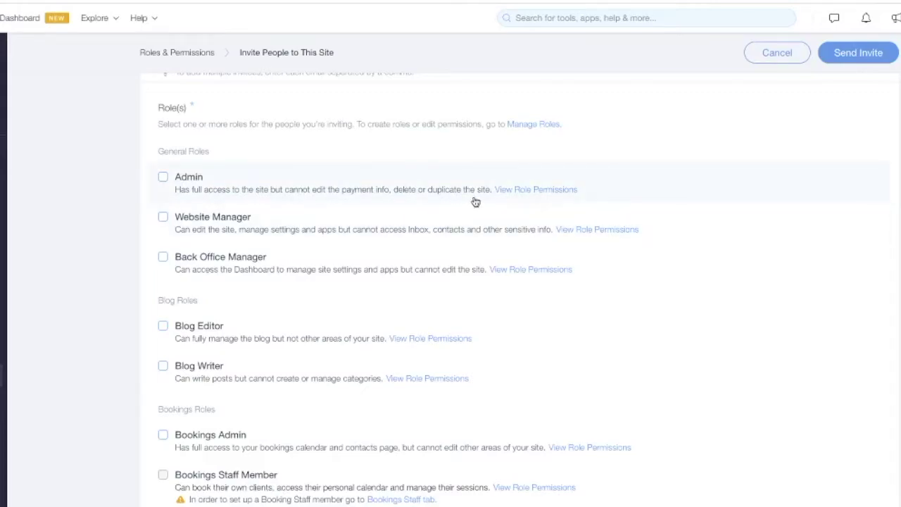
click(532, 192)
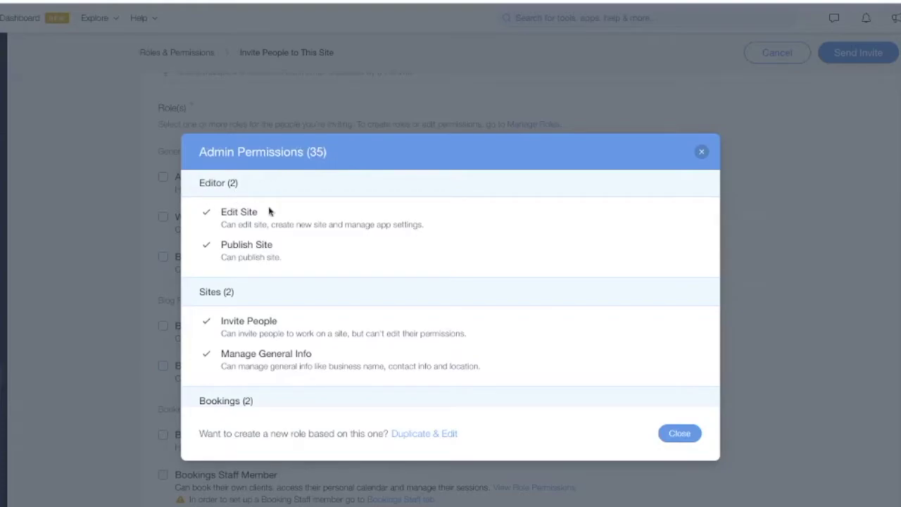
scroll(215, 288, down, 2)
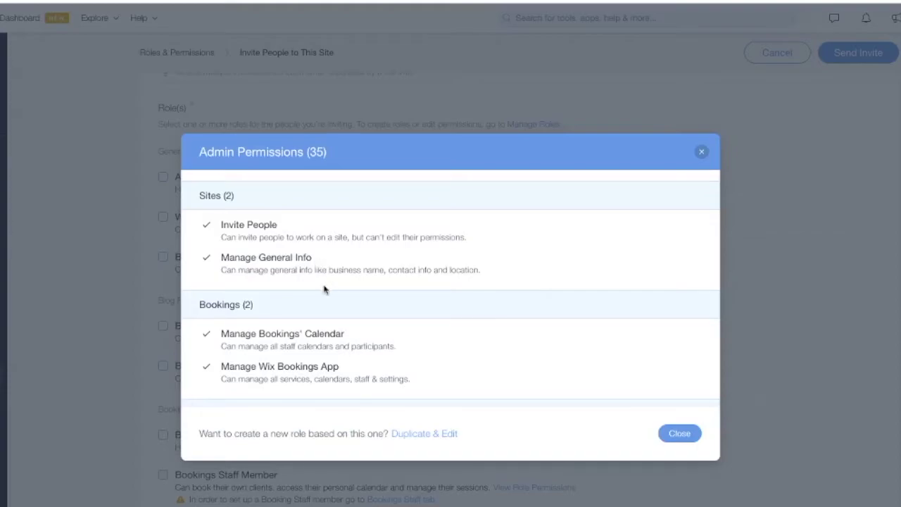
scroll(323, 287, down, 10)
scroll(325, 291, up, 15)
scroll(325, 291, up, 5)
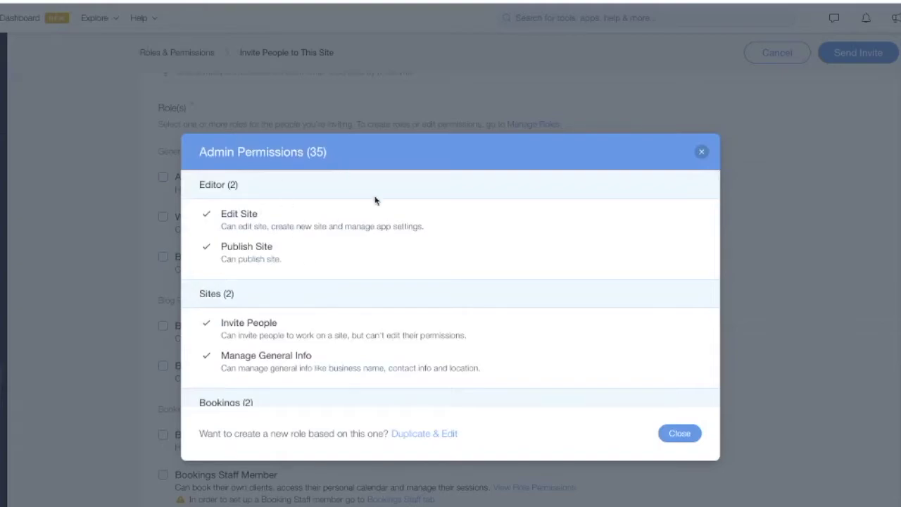
click(679, 434)
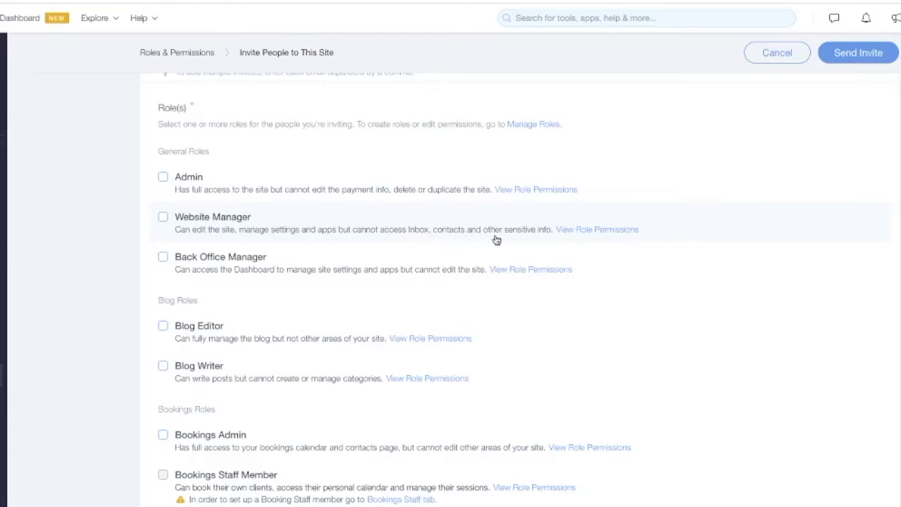
click(583, 232)
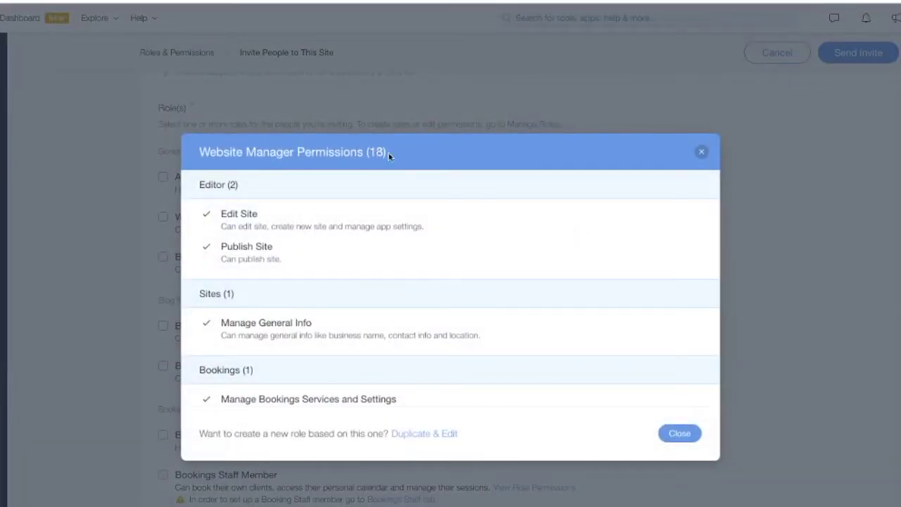
click(699, 155)
scroll(169, 275, down, 1)
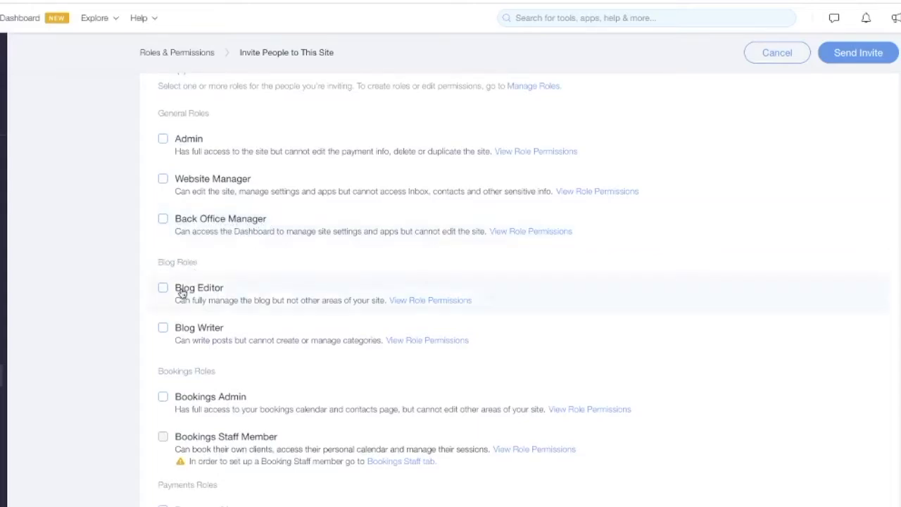
scroll(204, 289, down, 1)
scroll(197, 289, down, 1)
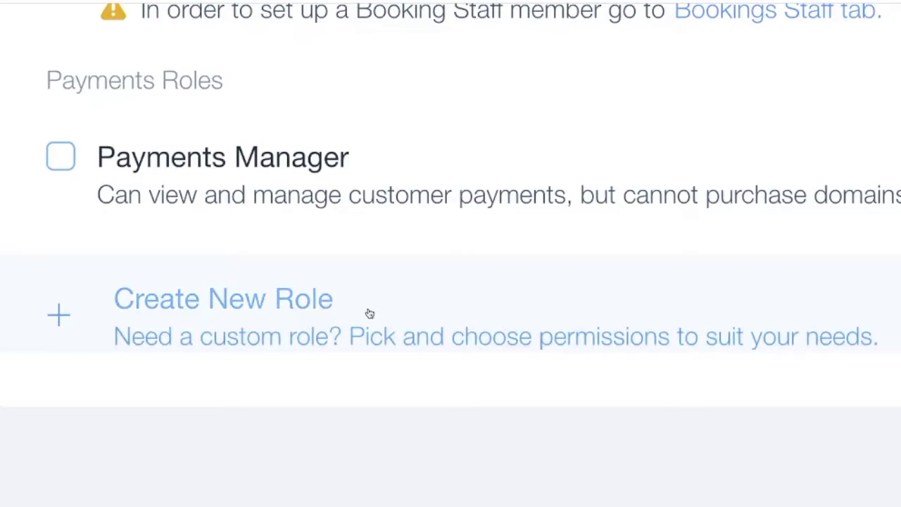
Create a new custom role titled VA.
click(162, 304)
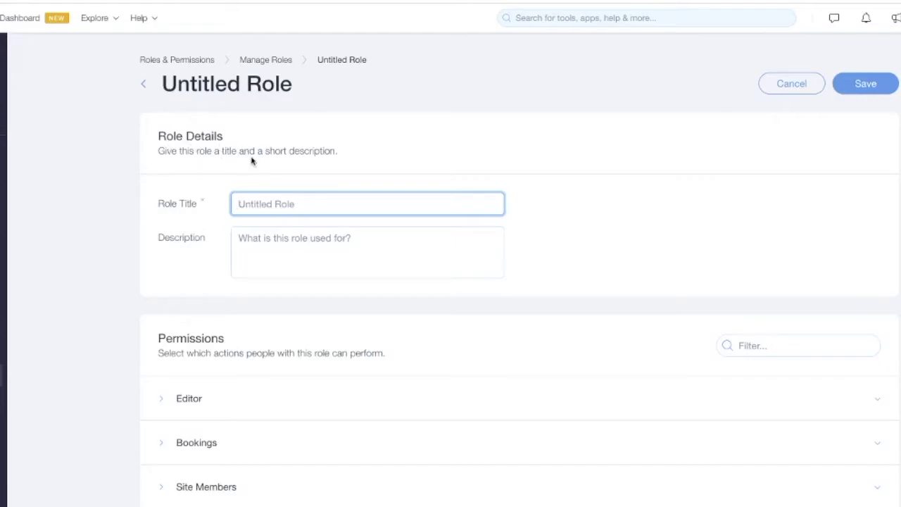
scroll(324, 161, down, 1)
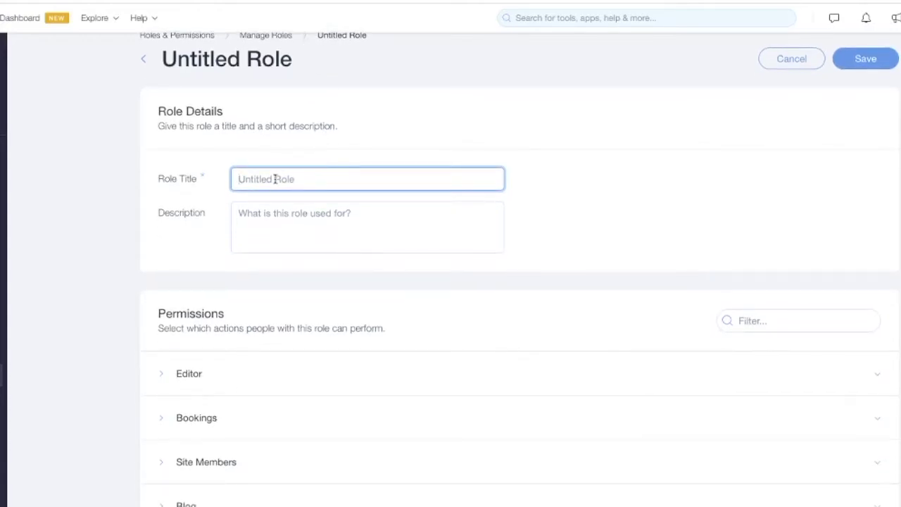
text(VA)
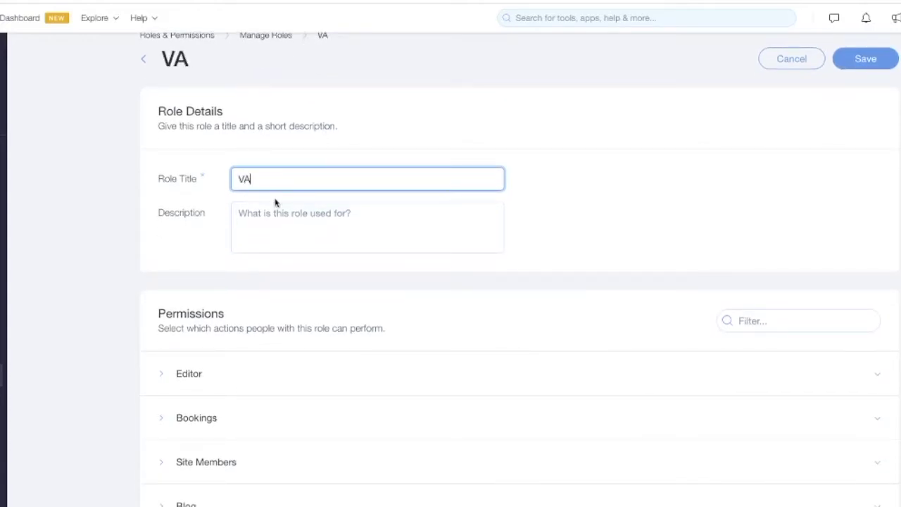
Give the VA role the description 'Controls the blog'.
click(261, 213)
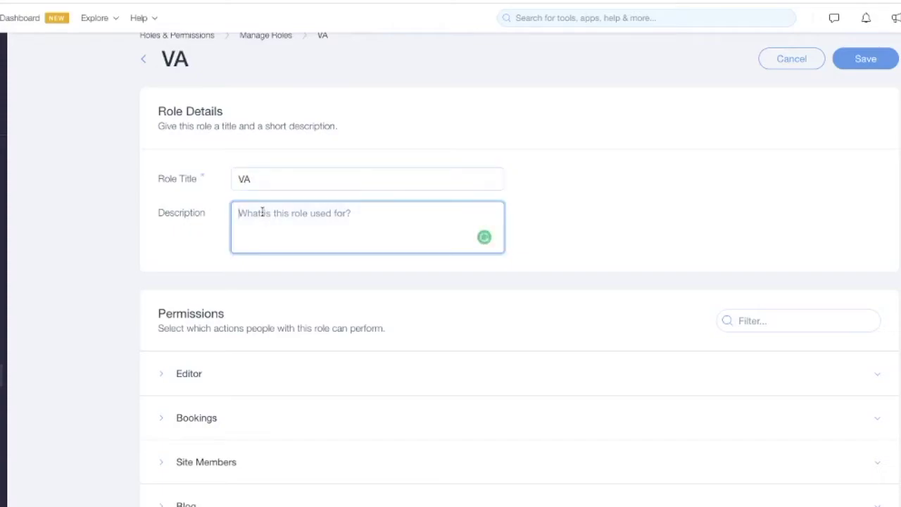
text(Contr)
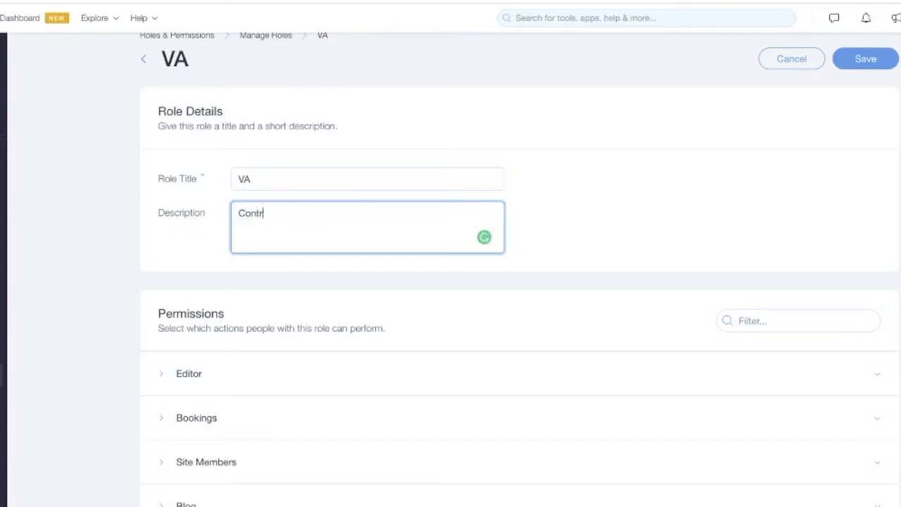
text(ols the)
scroll(237, 242, down, 1)
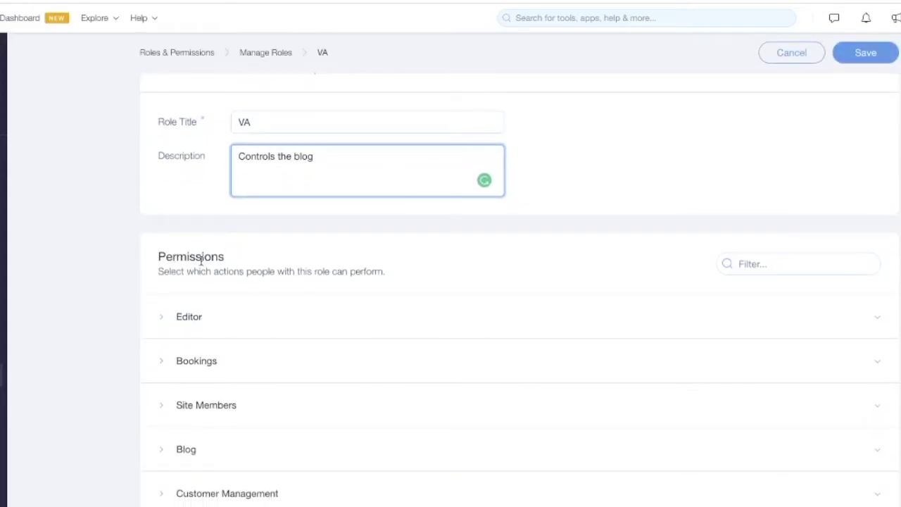
scroll(190, 262, down, 1)
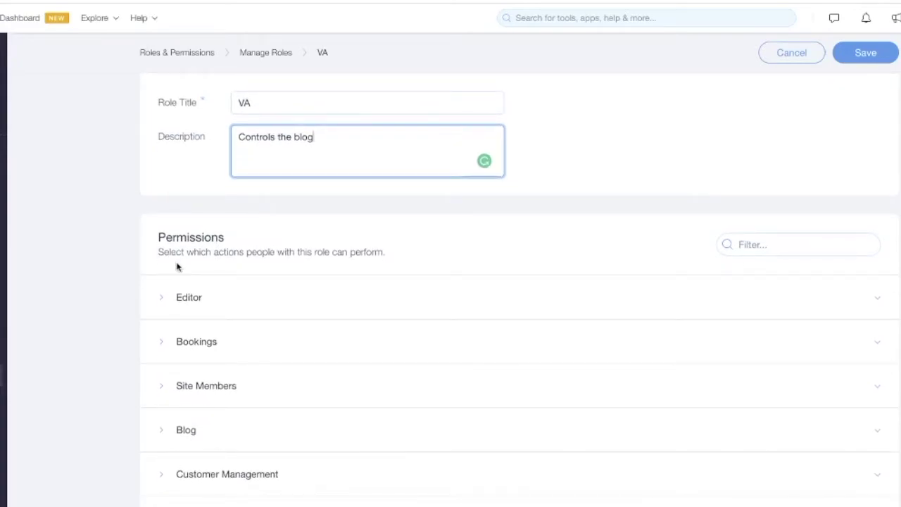
click(757, 243)
Filter the permissions list by 'blo', then clear the filter.
click(458, 250)
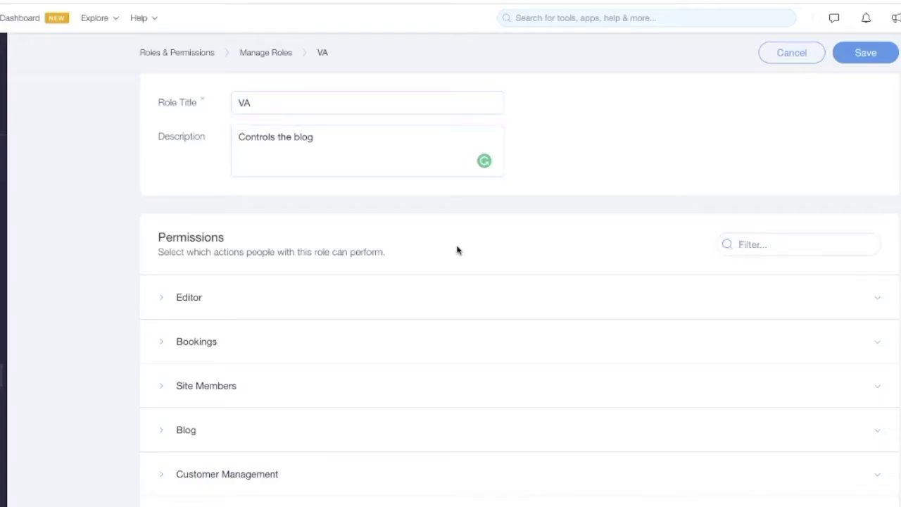
click(764, 244)
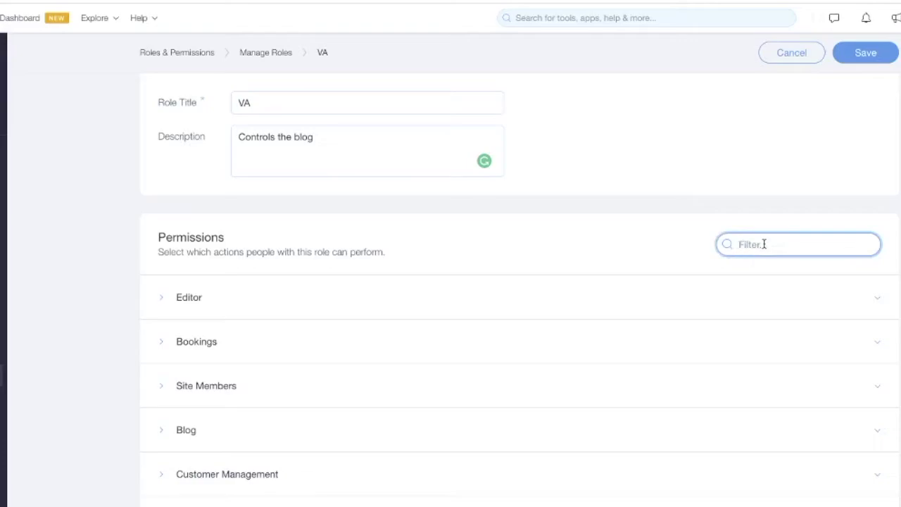
text(blog)
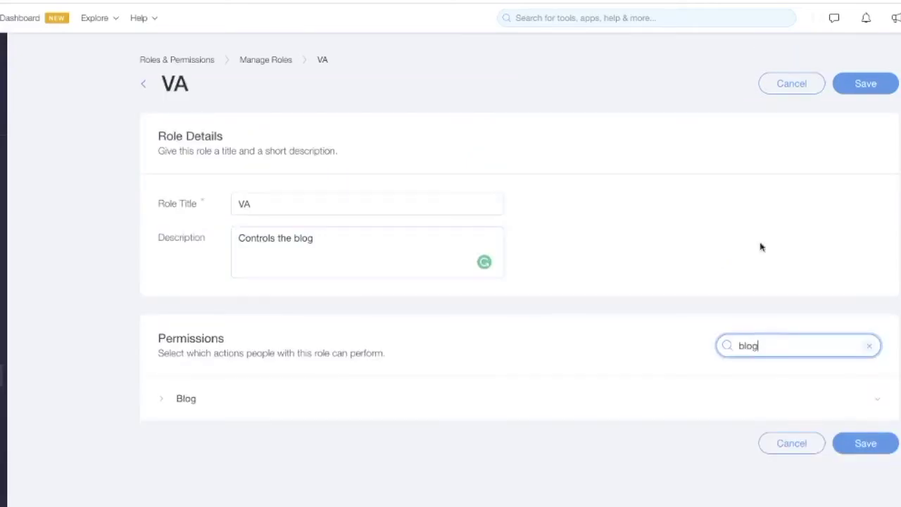
click(869, 346)
Expand the Editor group and tick, then untick, Select All.
scroll(169, 317, down, 4)
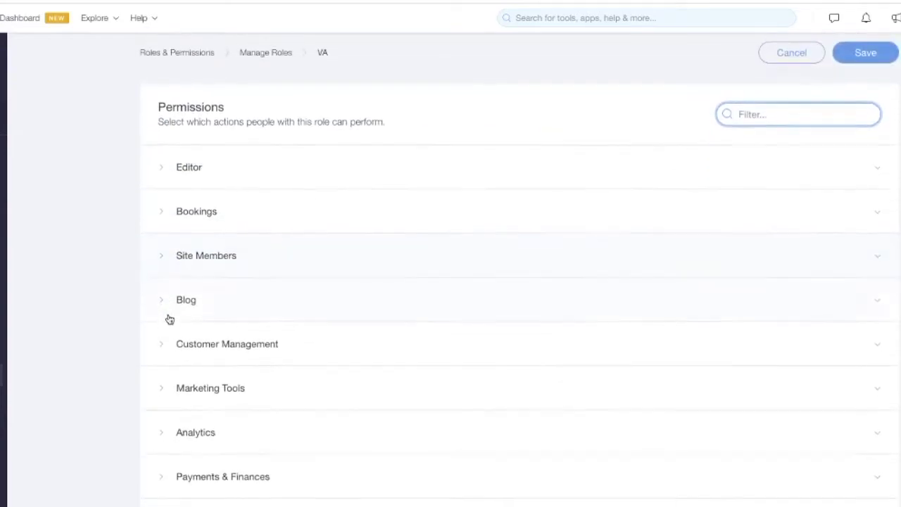
click(162, 151)
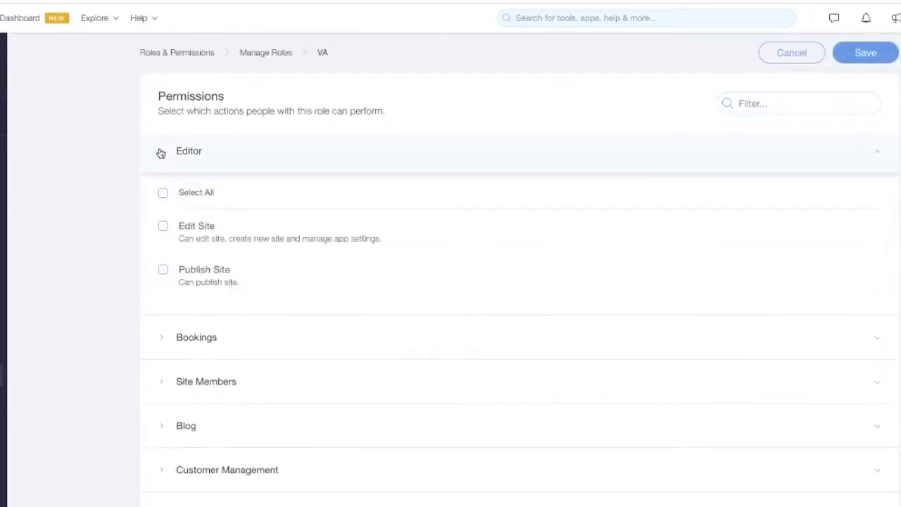
click(163, 195)
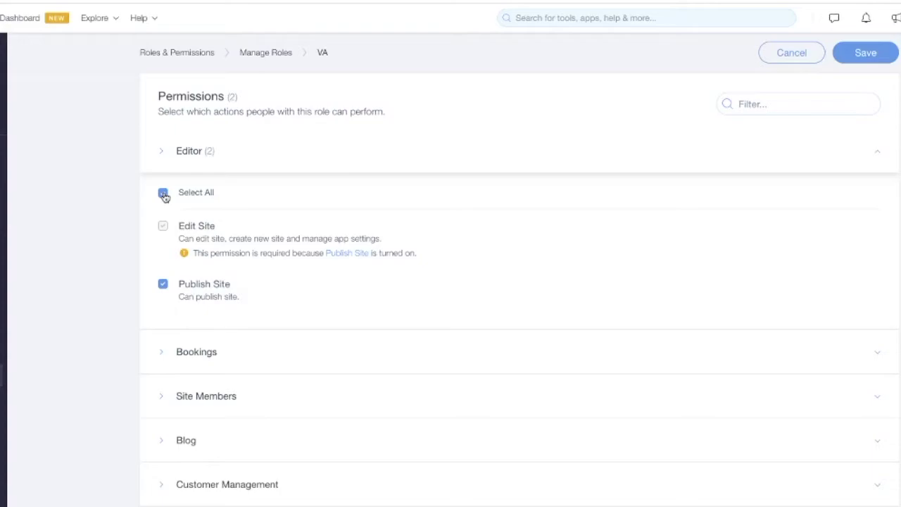
click(163, 195)
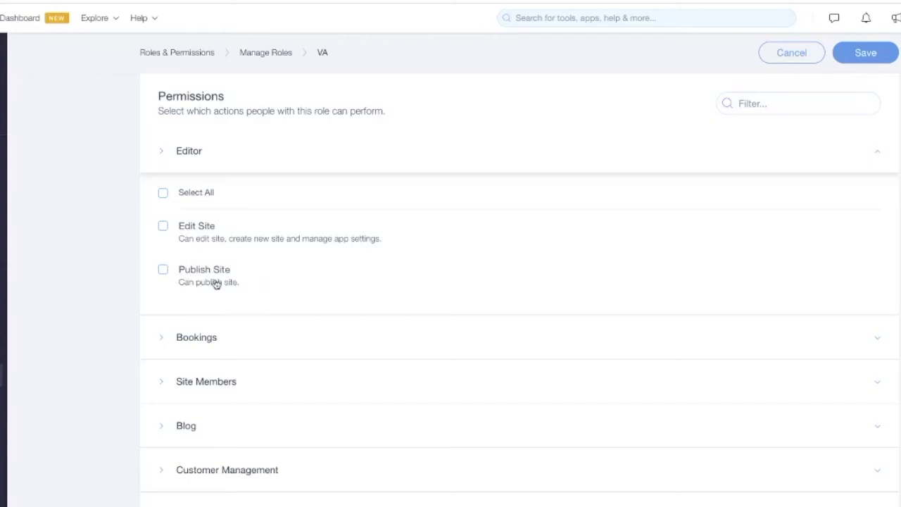
Expand the Blog permissions and grant the VA role Publish Posts.
scroll(277, 286, down, 2)
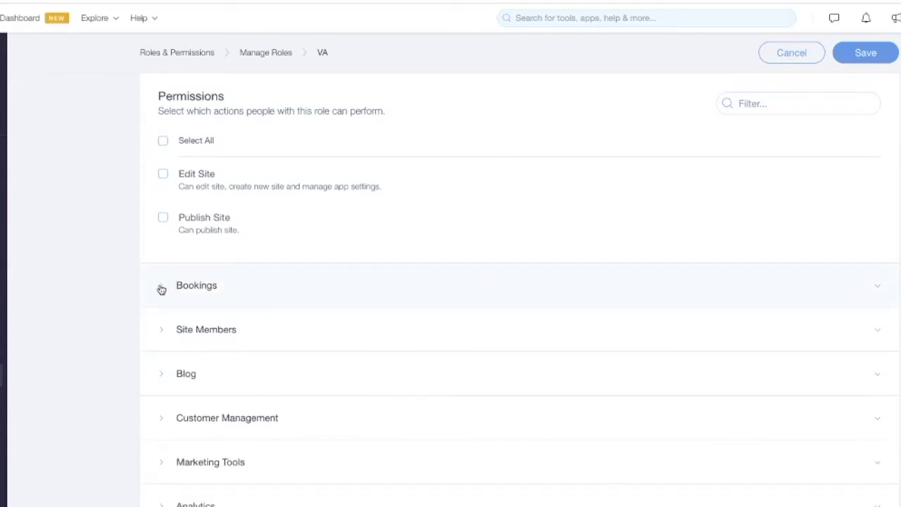
scroll(161, 289, down, 1)
click(166, 266)
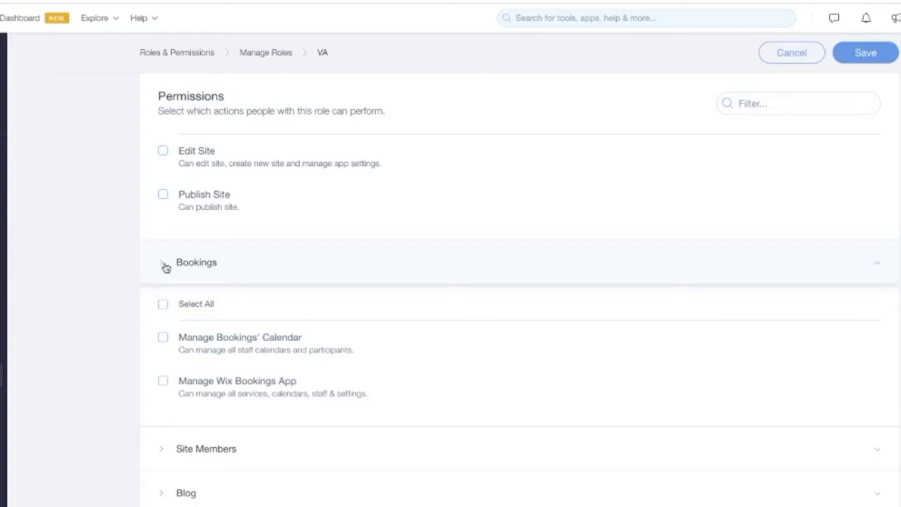
scroll(168, 268, down, 5)
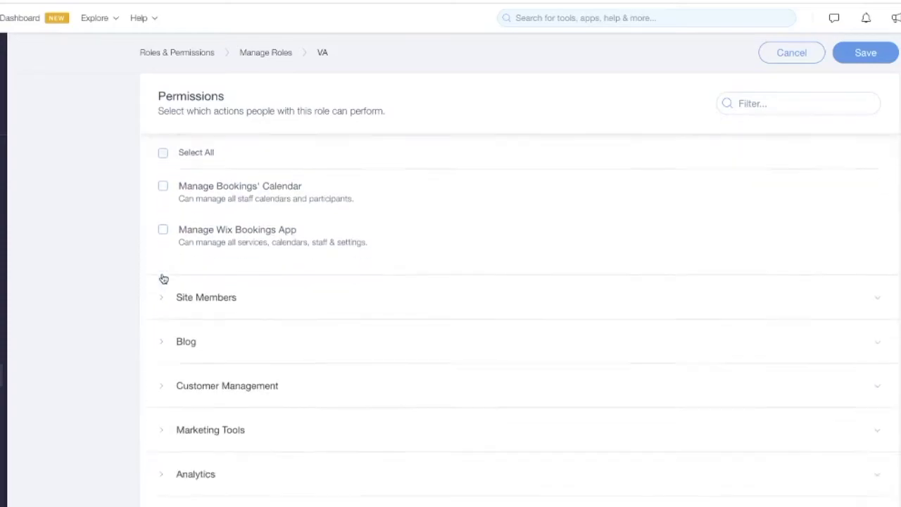
scroll(216, 231, up, 10)
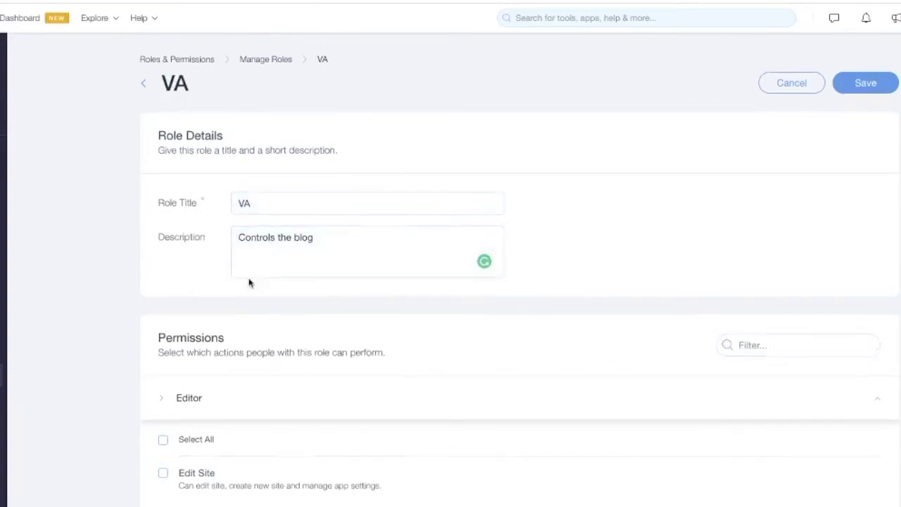
scroll(239, 299, down, 12)
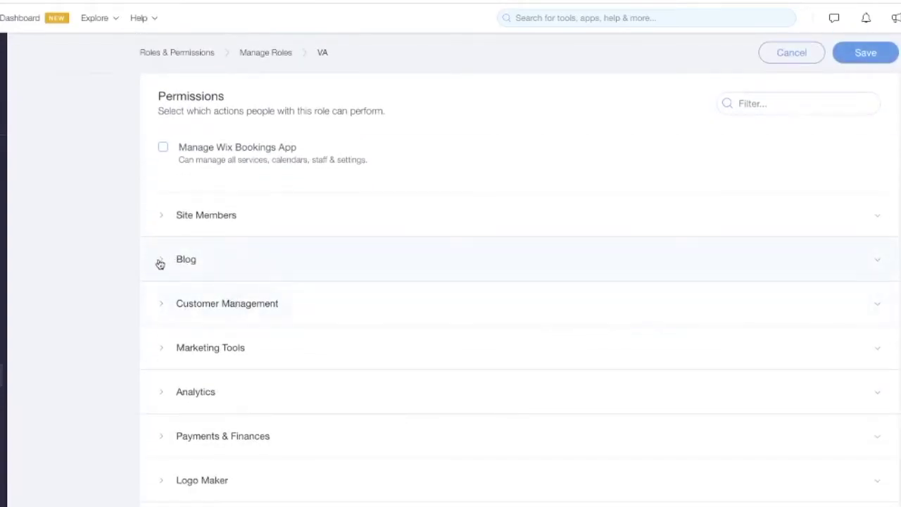
click(160, 261)
scroll(192, 296, down, 1)
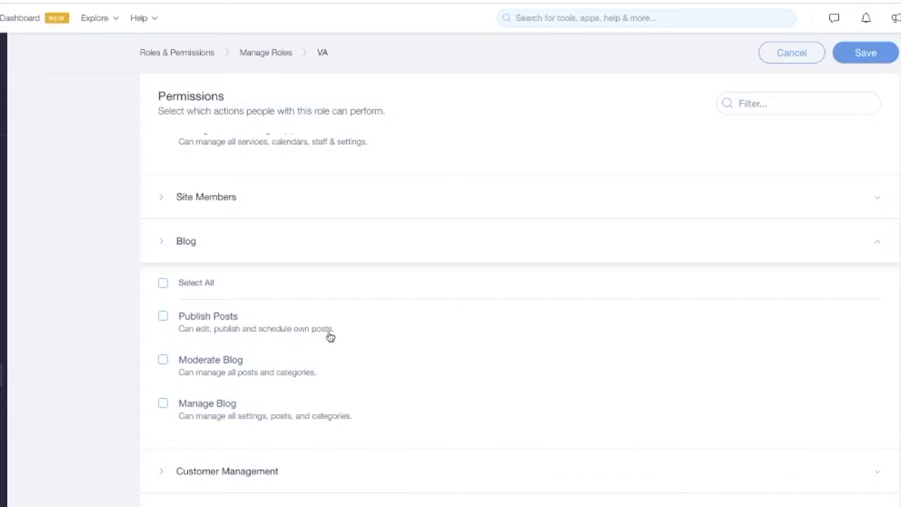
click(163, 318)
scroll(185, 338, down, 5)
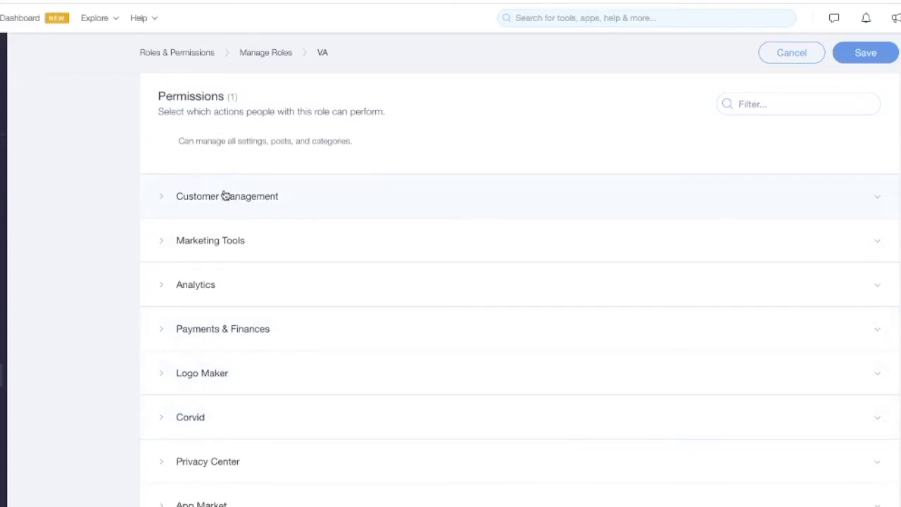
scroll(225, 197, up, 3)
scroll(218, 201, down, 3)
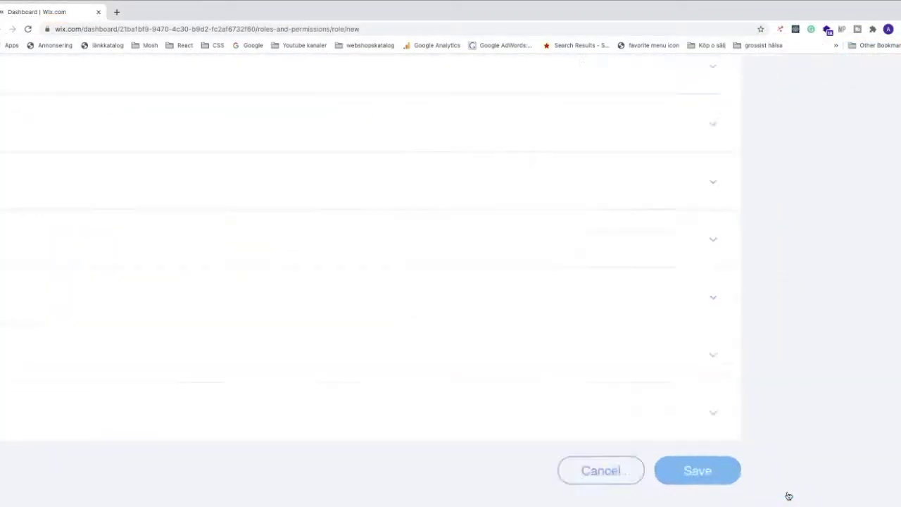
Save the VA role, check its Publish Posts permission, and reopen it for editing.
click(526, 437)
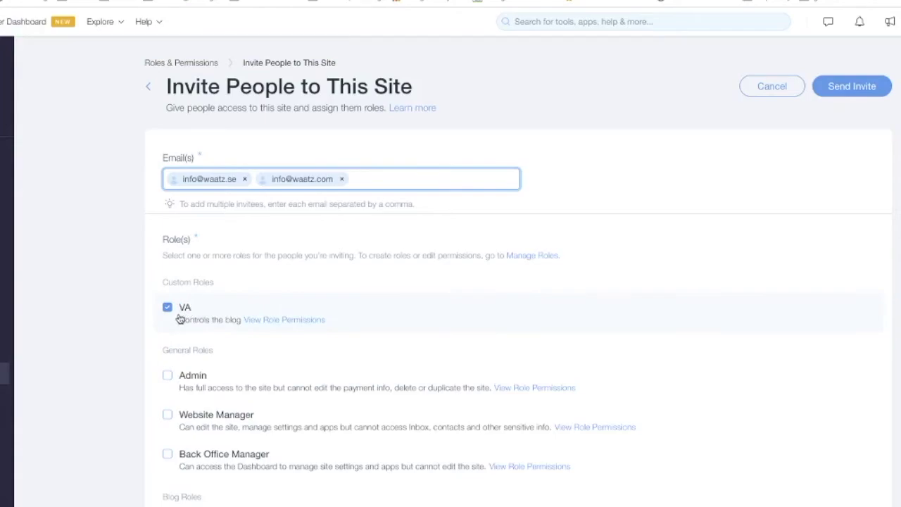
click(266, 321)
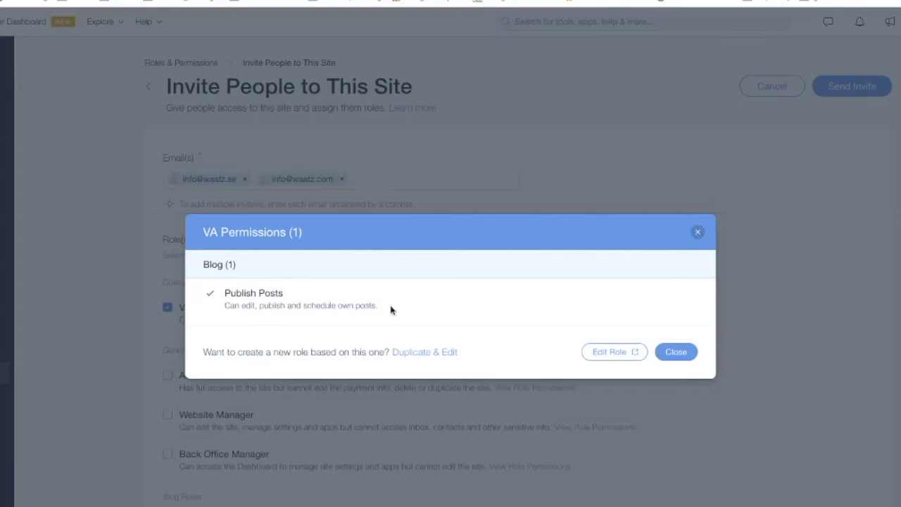
click(604, 352)
Add Moderate Blog to the VA role's Blog permissions and save, totalling 2 permissions.
scroll(194, 393, down, 2)
scroll(195, 393, down, 3)
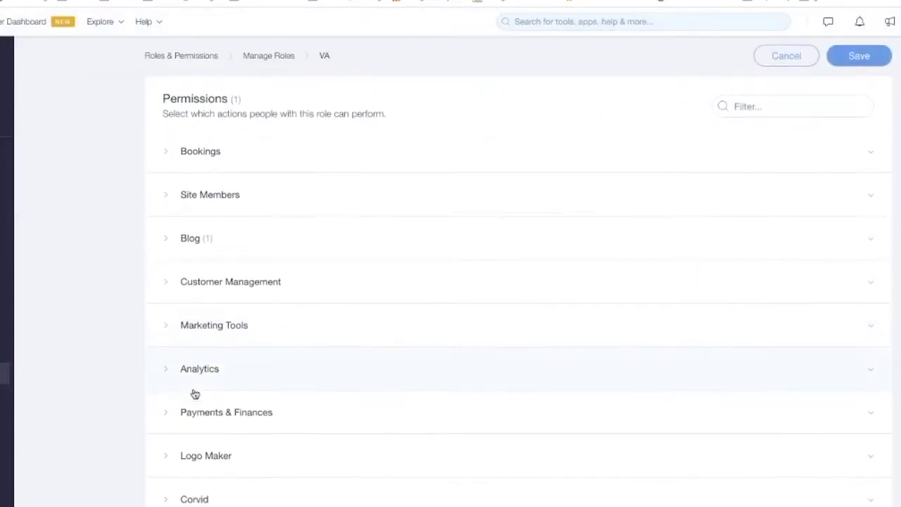
scroll(227, 268, up, 2)
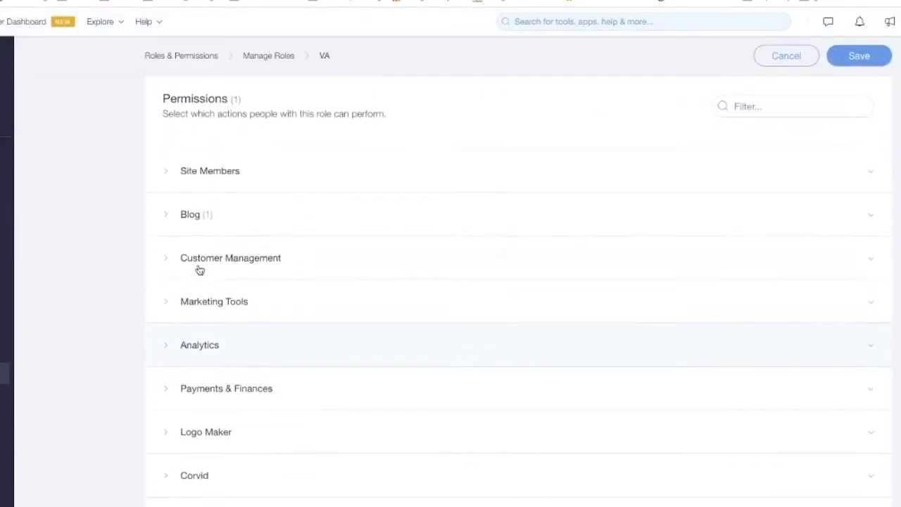
click(174, 307)
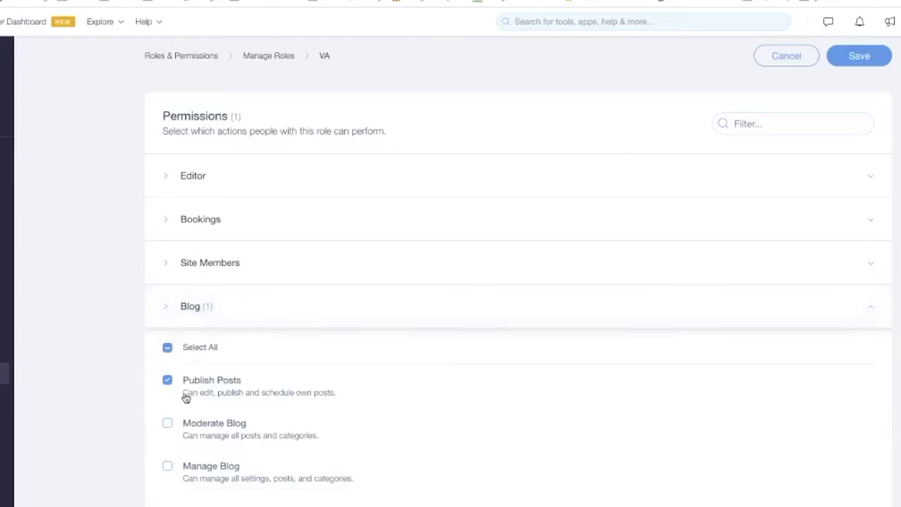
click(169, 424)
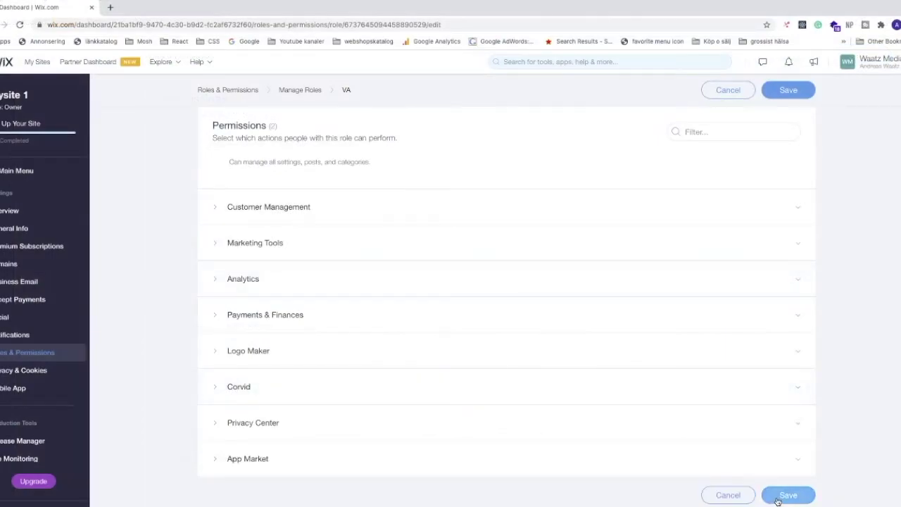
click(777, 497)
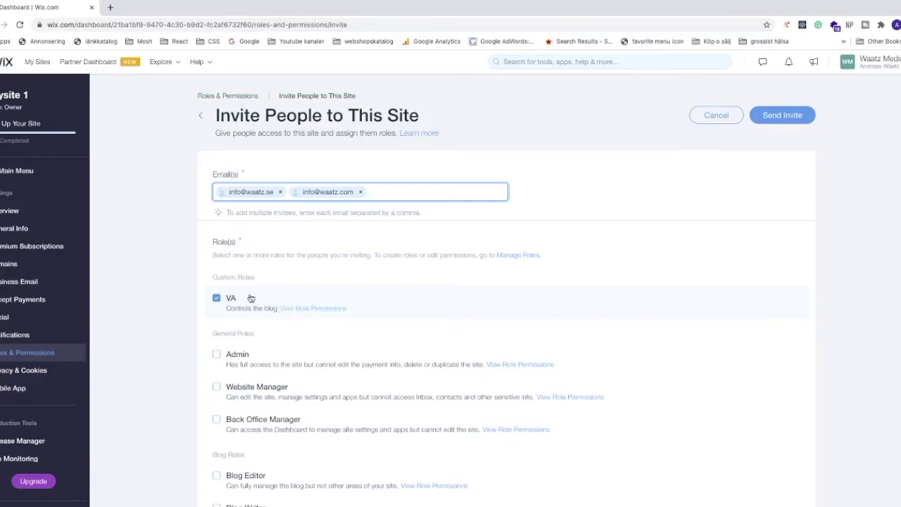
Review the VA role's permissions summary, then send the VA invitations.
click(302, 308)
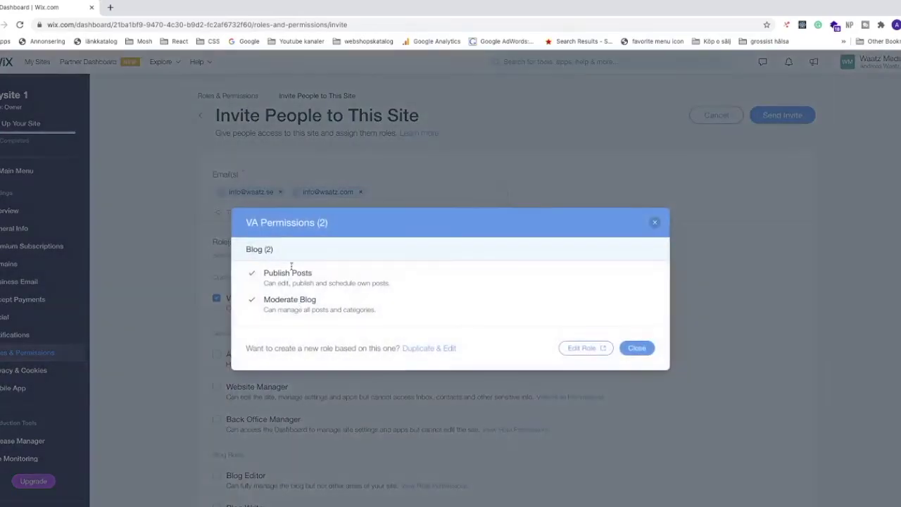
click(636, 347)
scroll(201, 340, down, 1)
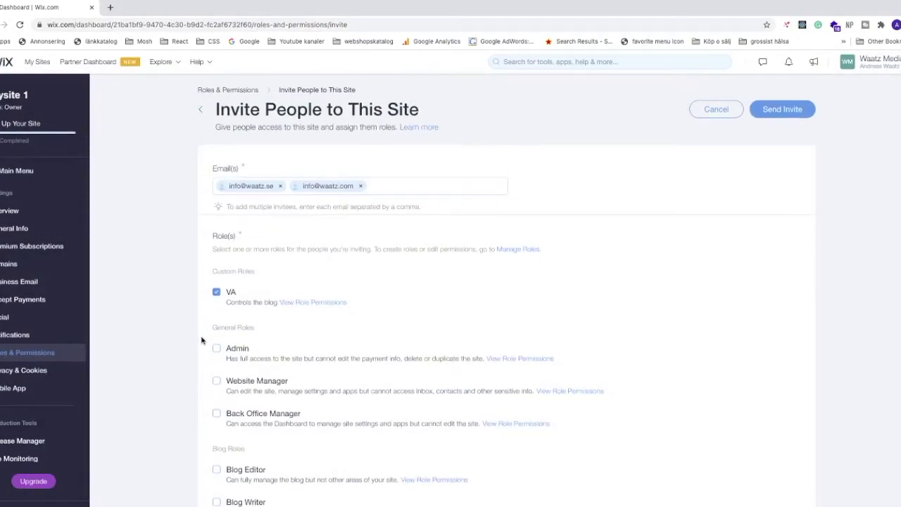
scroll(201, 341, down, 4)
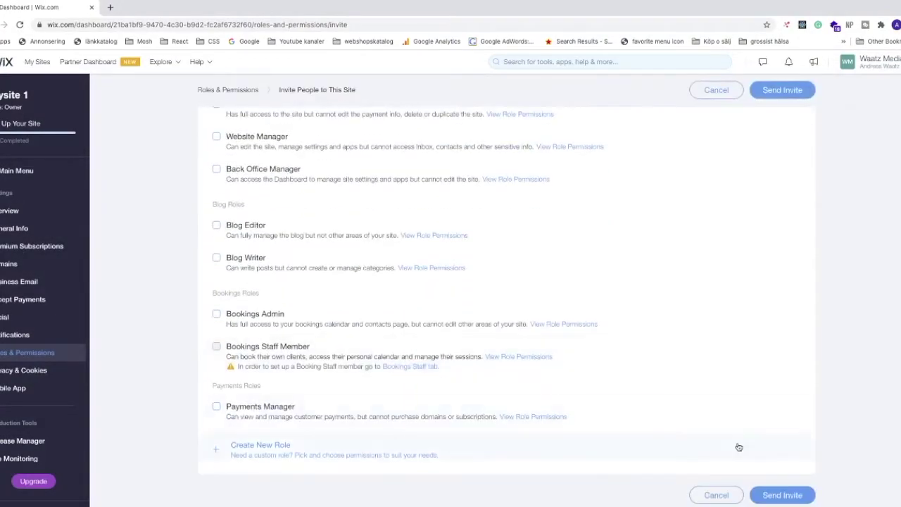
scroll(784, 499, up, 5)
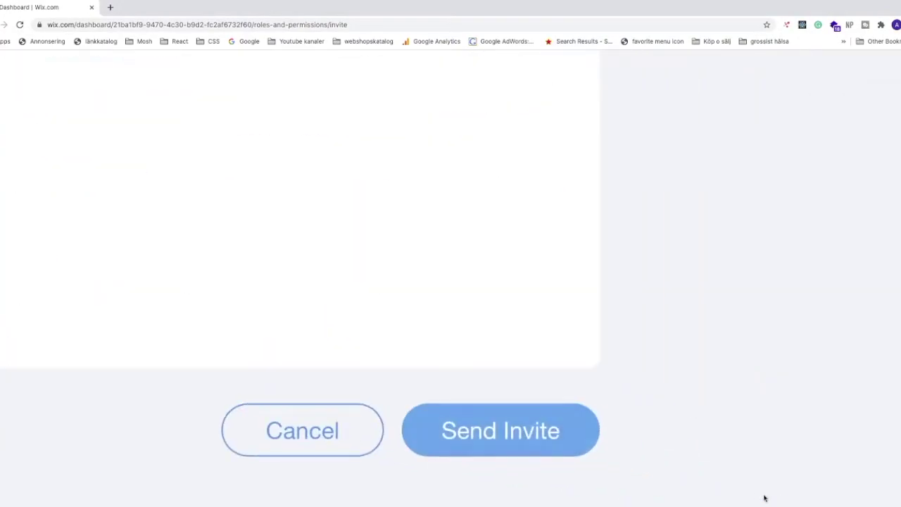
click(498, 436)
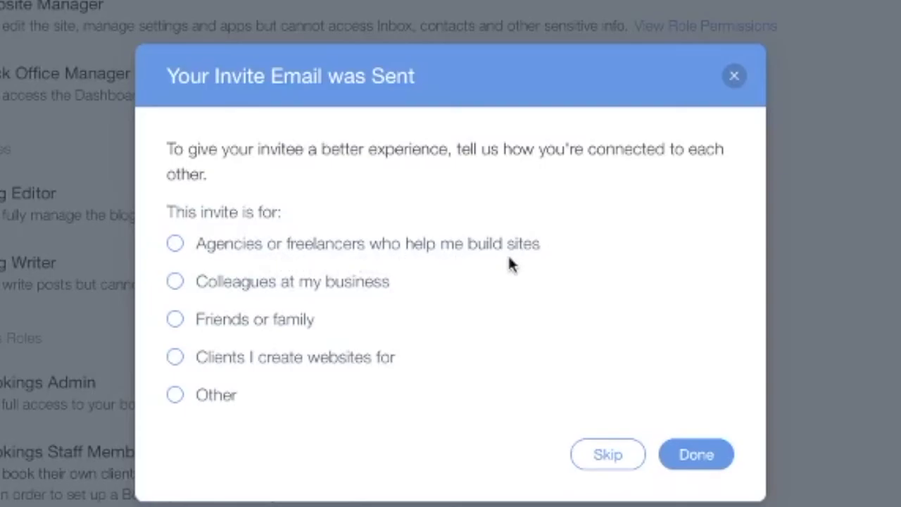
Mark the invitee as 'Agencies or freelancers who help me build sites' and finish.
click(175, 244)
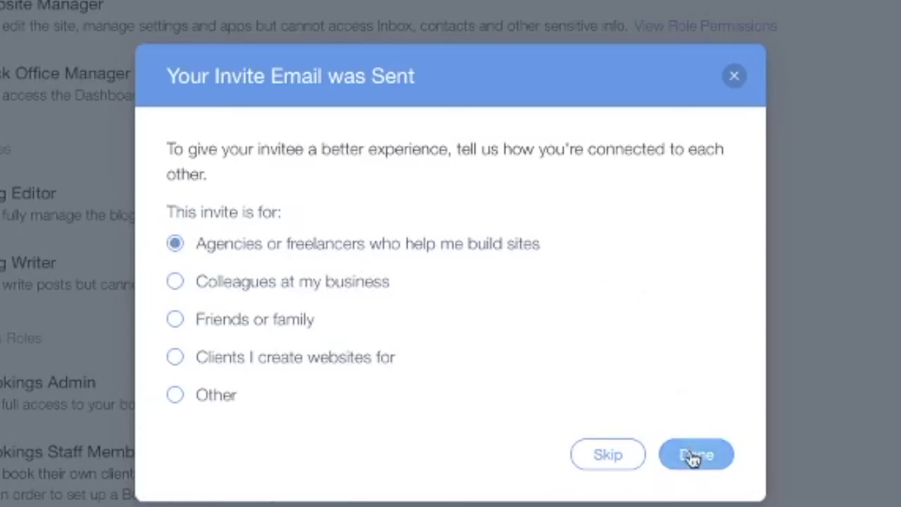
click(690, 455)
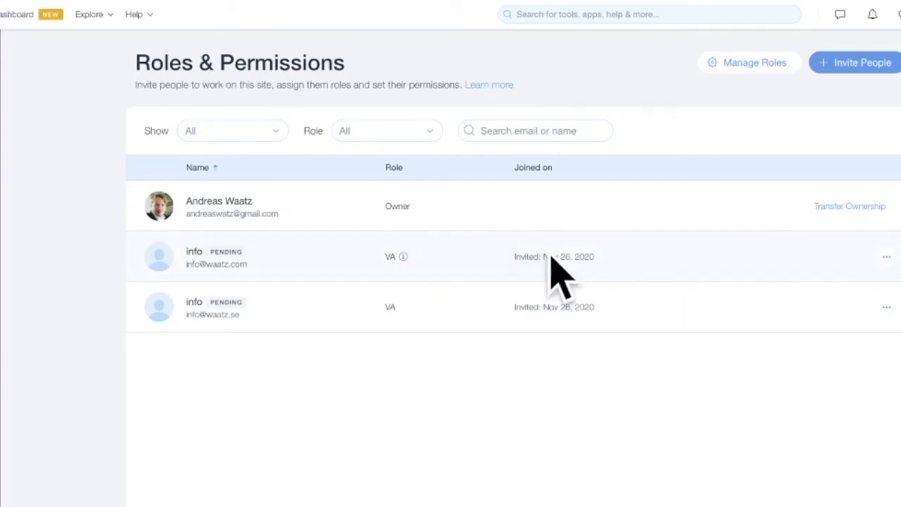
Remove the first pending VA invitation and confirm the removal.
click(886, 259)
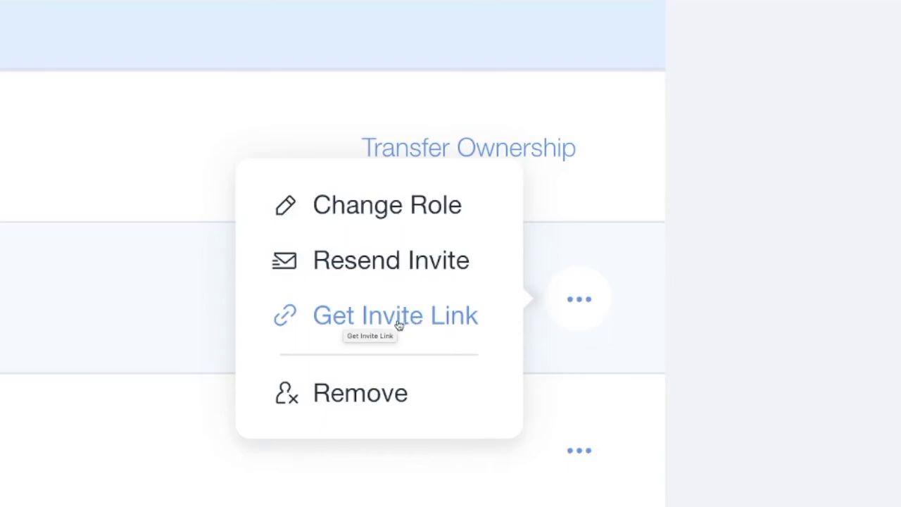
click(345, 398)
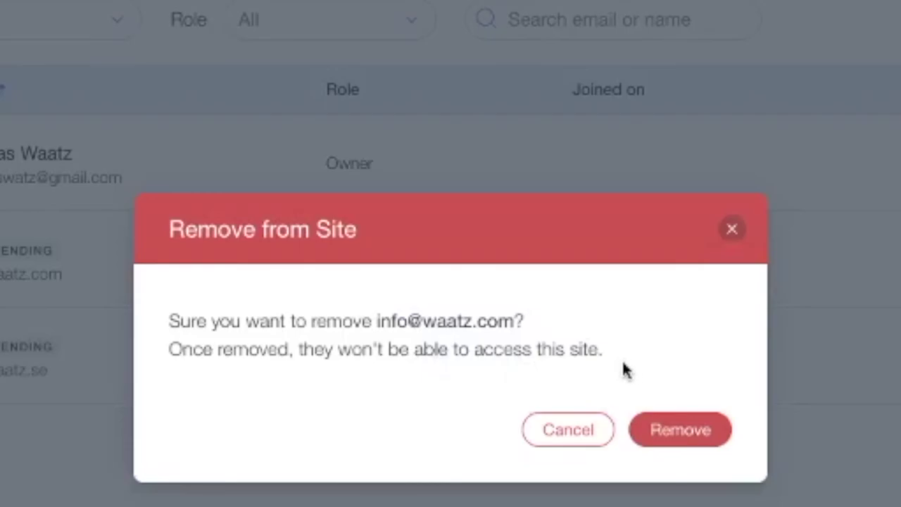
click(675, 435)
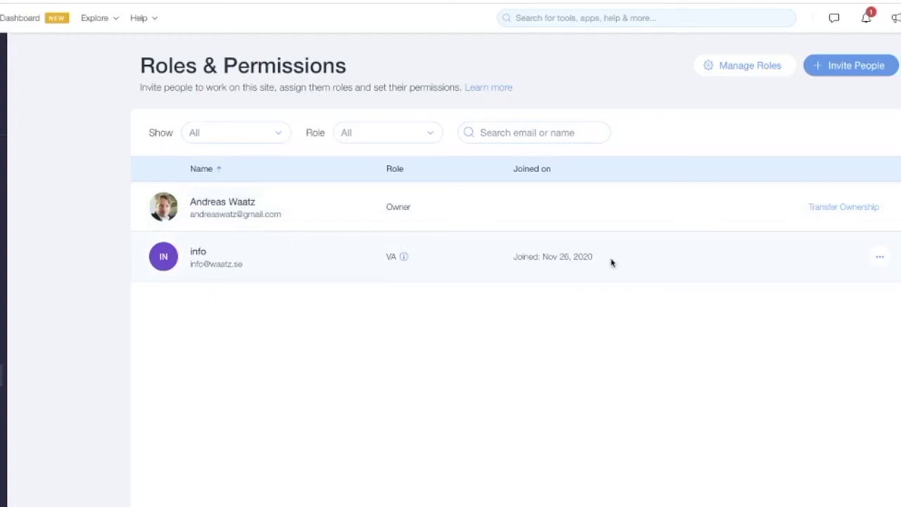
mouse_move(403, 257)
click(880, 258)
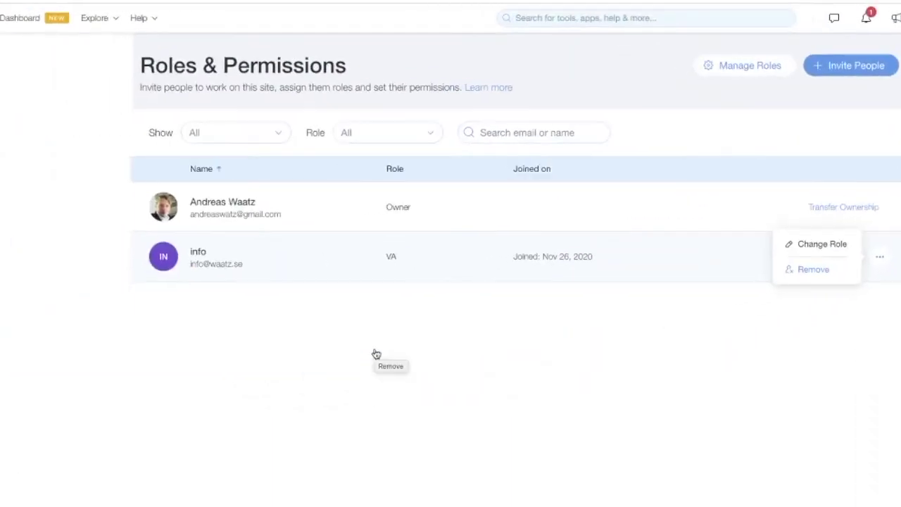
click(467, 411)
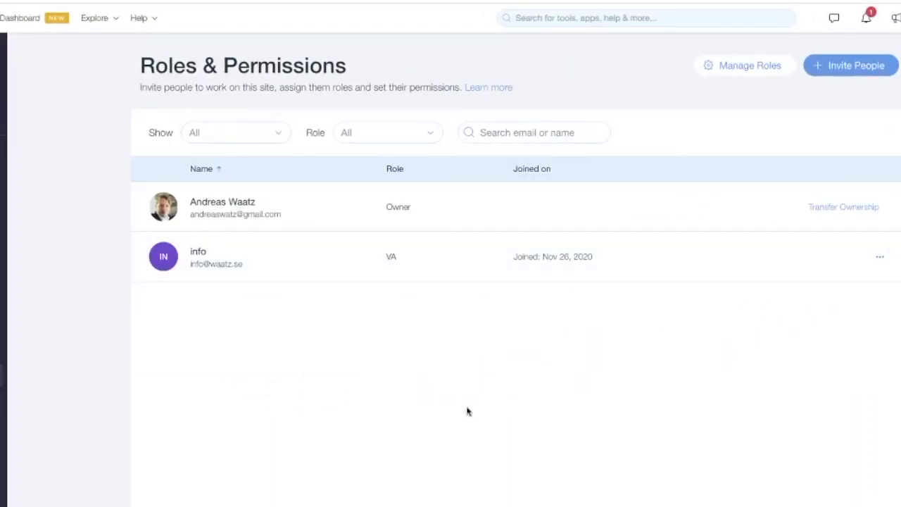